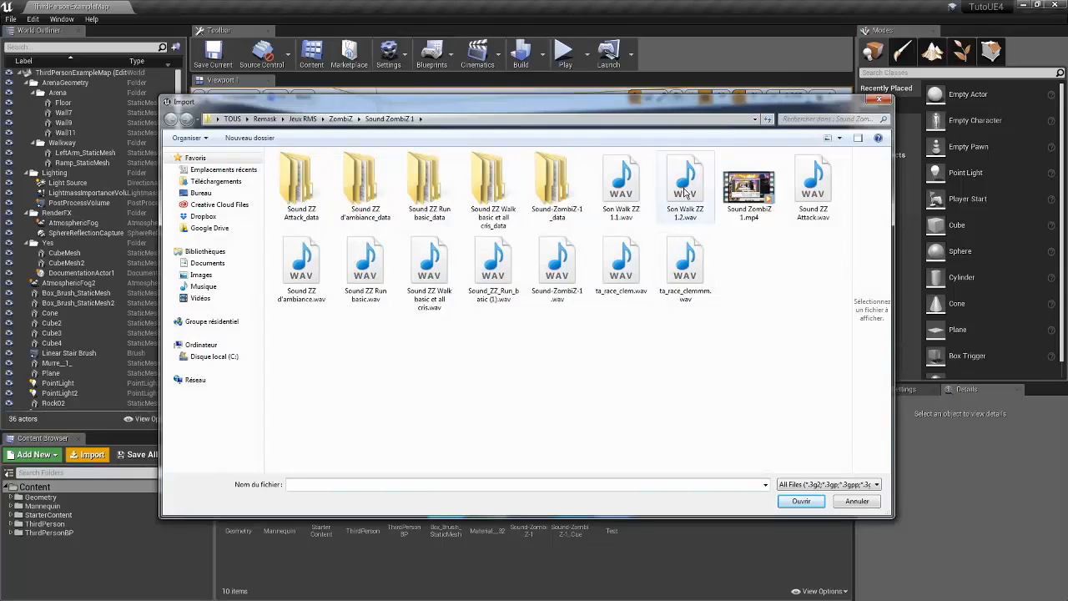
- Browse the import file chooser to the folder TOUS > Game Development > Models > Structure > Door > Door
{"action": "left_click", "coordinate": [685, 187]}
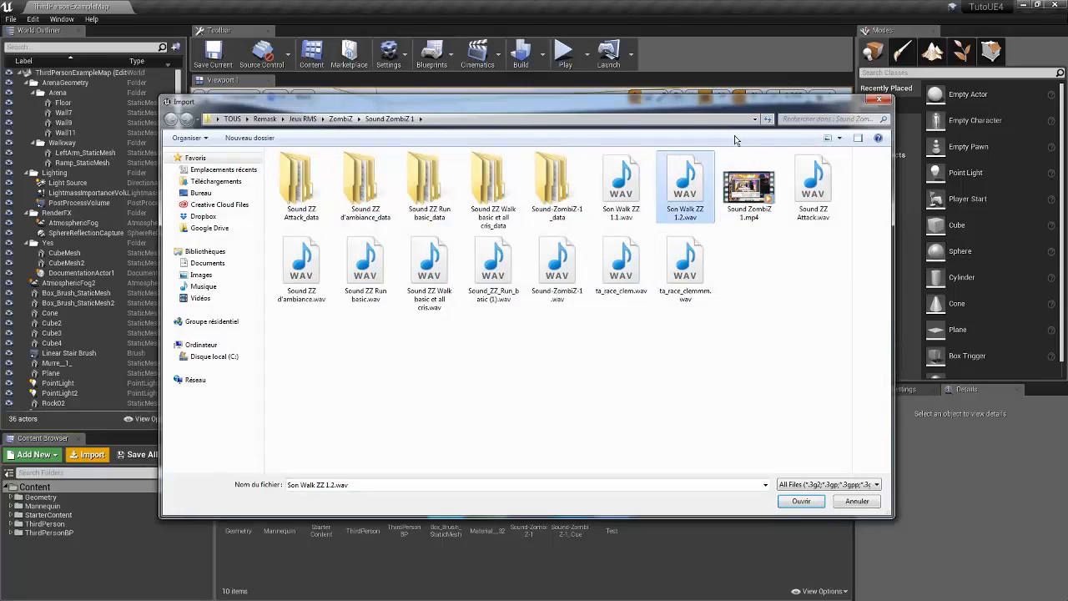
{"action": "left_click_drag", "start_coordinate": [729, 105], "coordinate": [706, 129]}
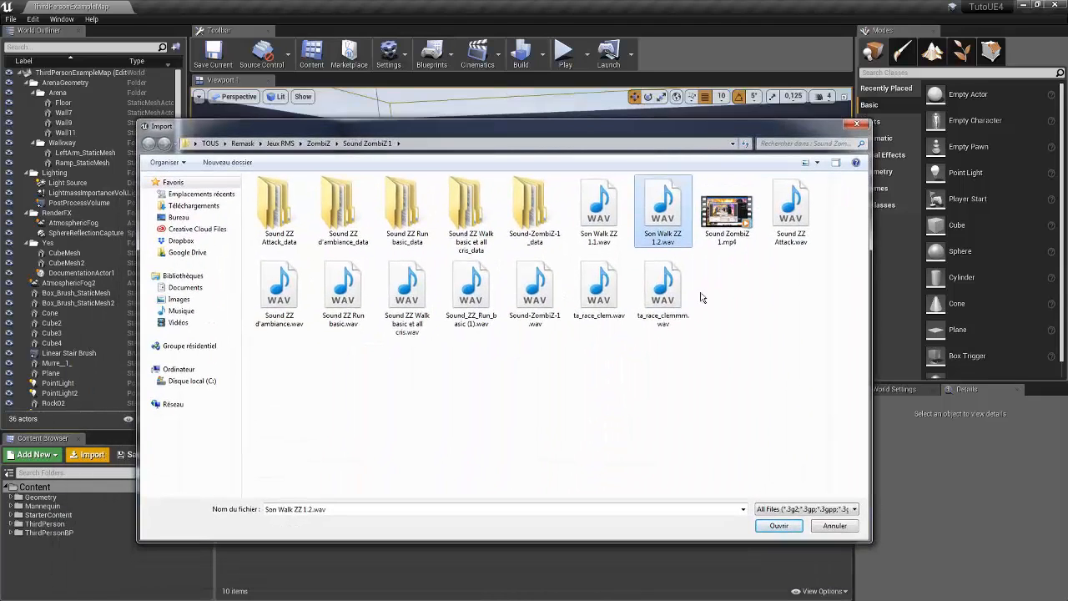
{"action": "left_click", "coordinate": [211, 143]}
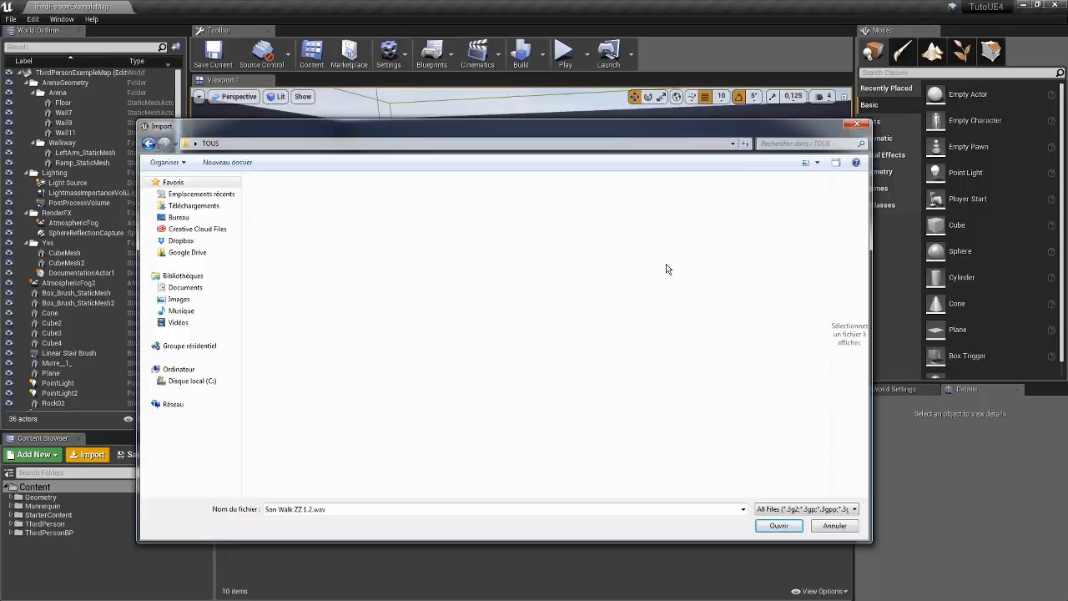
{"action": "double_click", "coordinate": [666, 269]}
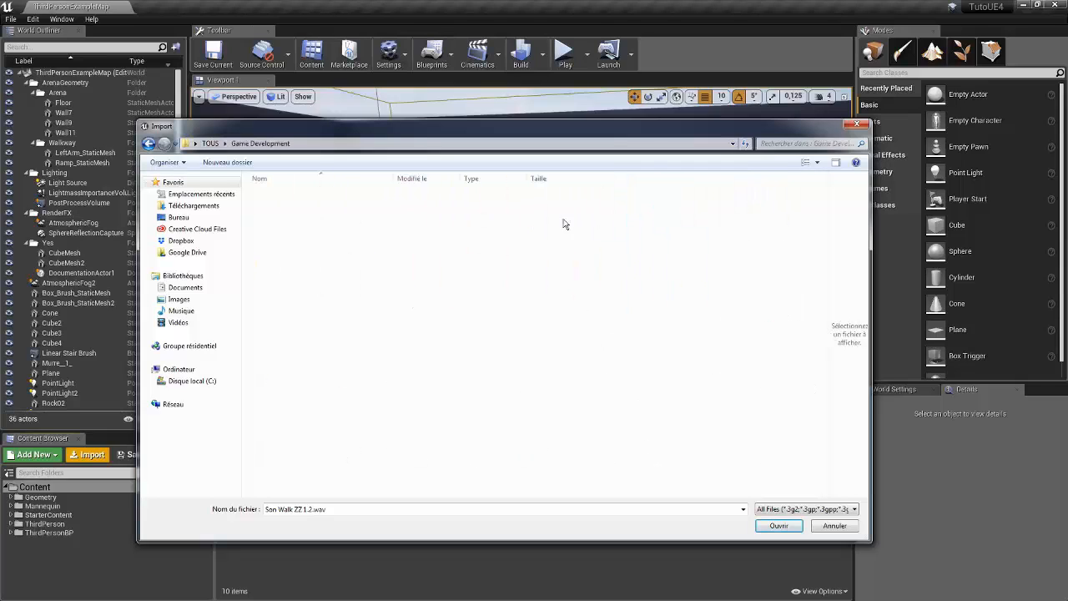
{"action": "double_click", "coordinate": [346, 288]}
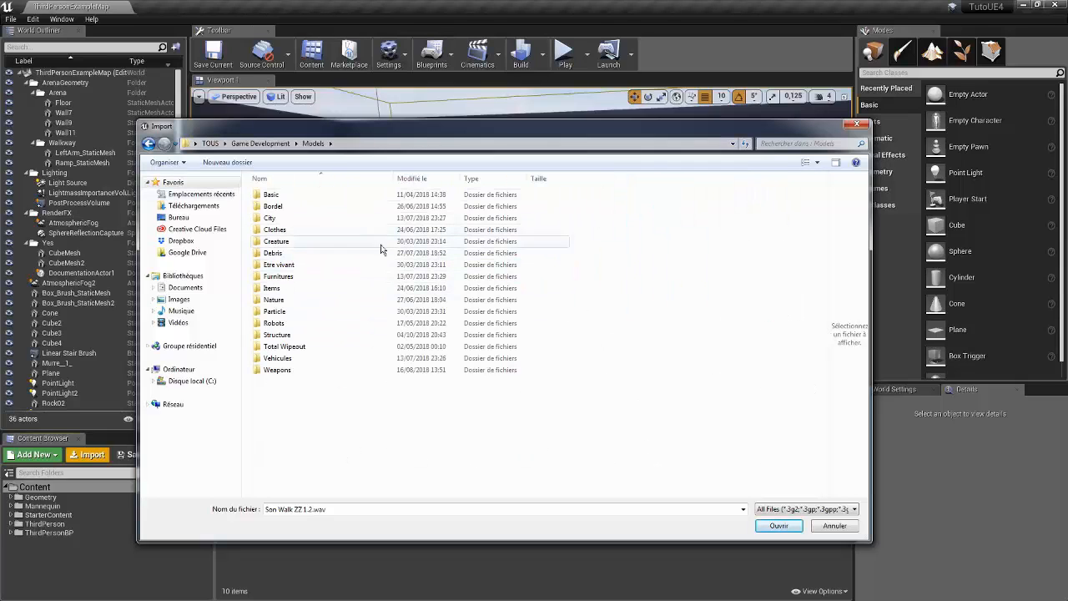
{"action": "double_click", "coordinate": [285, 335]}
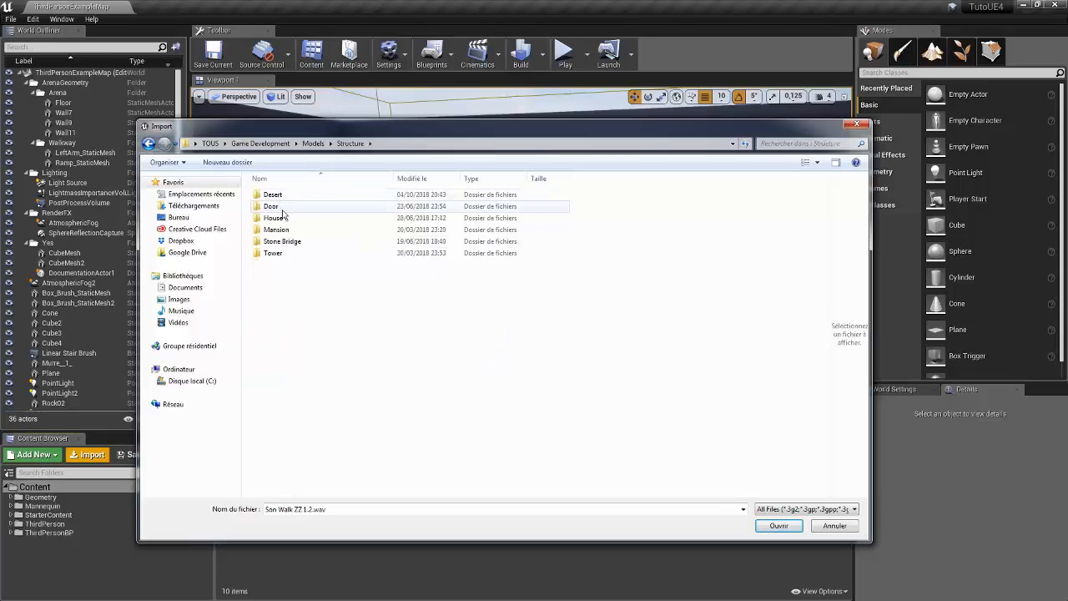
{"action": "double_click", "coordinate": [283, 209]}
{"action": "double_click", "coordinate": [282, 208]}
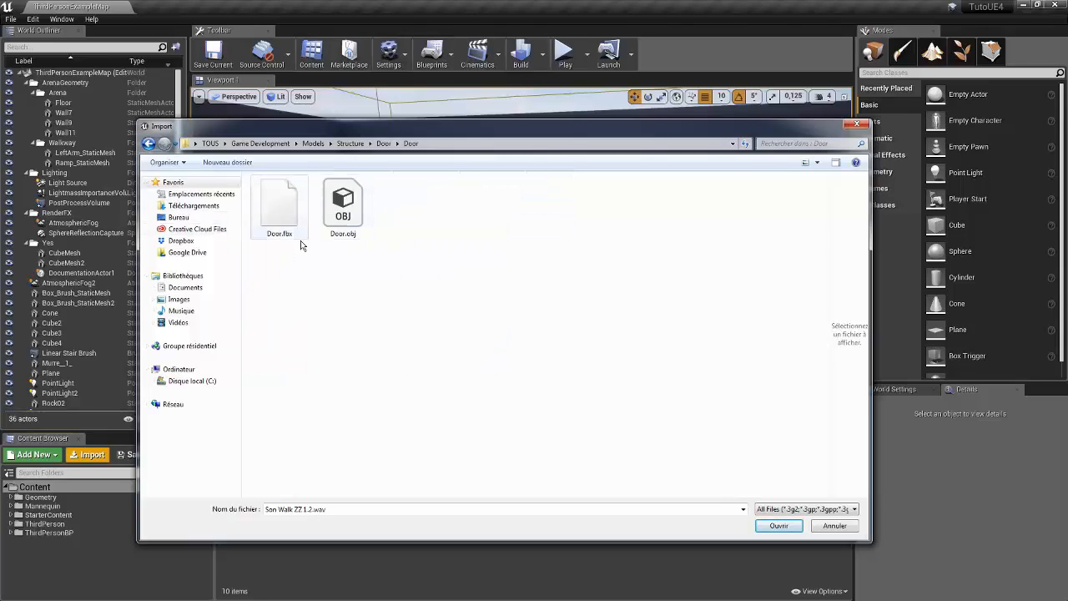
- Choose Door.fbx as the file to import and bring up its FBX import options
{"action": "left_click_drag", "start_coordinate": [445, 273], "coordinate": [444, 378]}
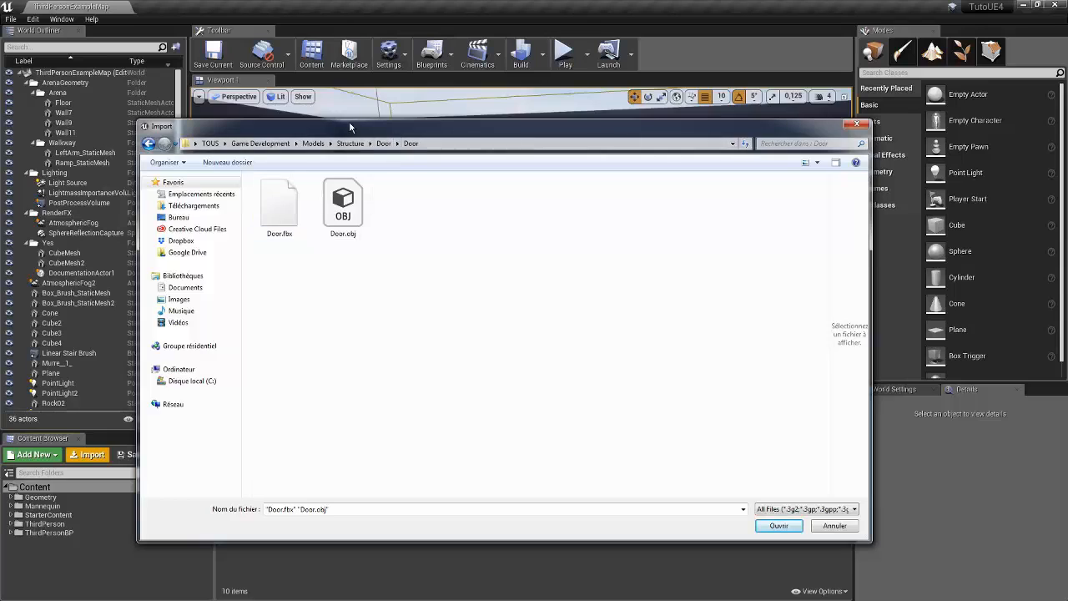
{"action": "left_click_drag", "start_coordinate": [348, 123], "coordinate": [366, 109]}
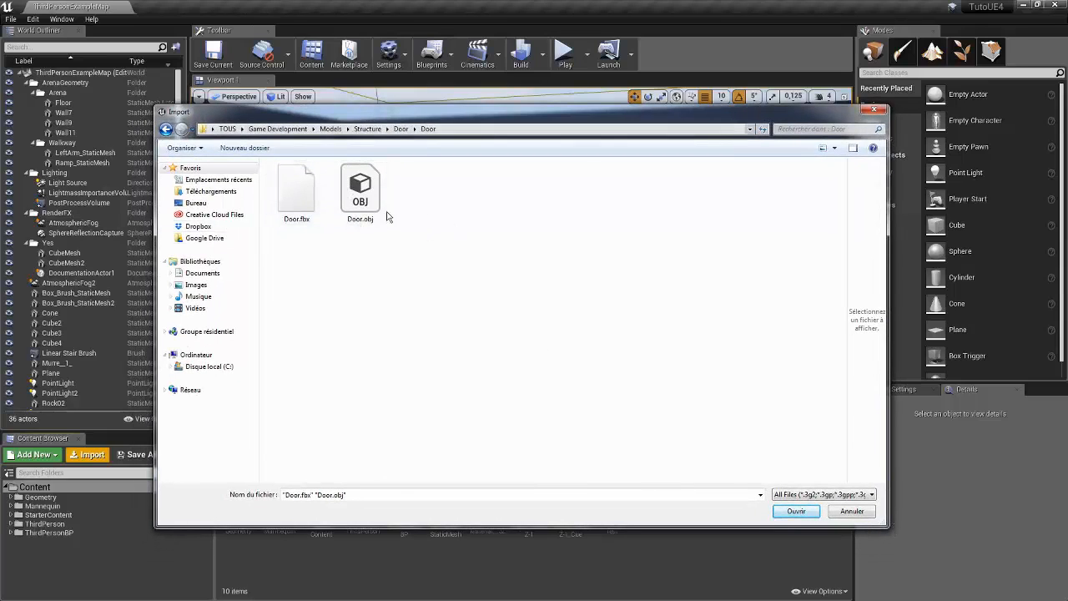
{"action": "double_click", "coordinate": [297, 204]}
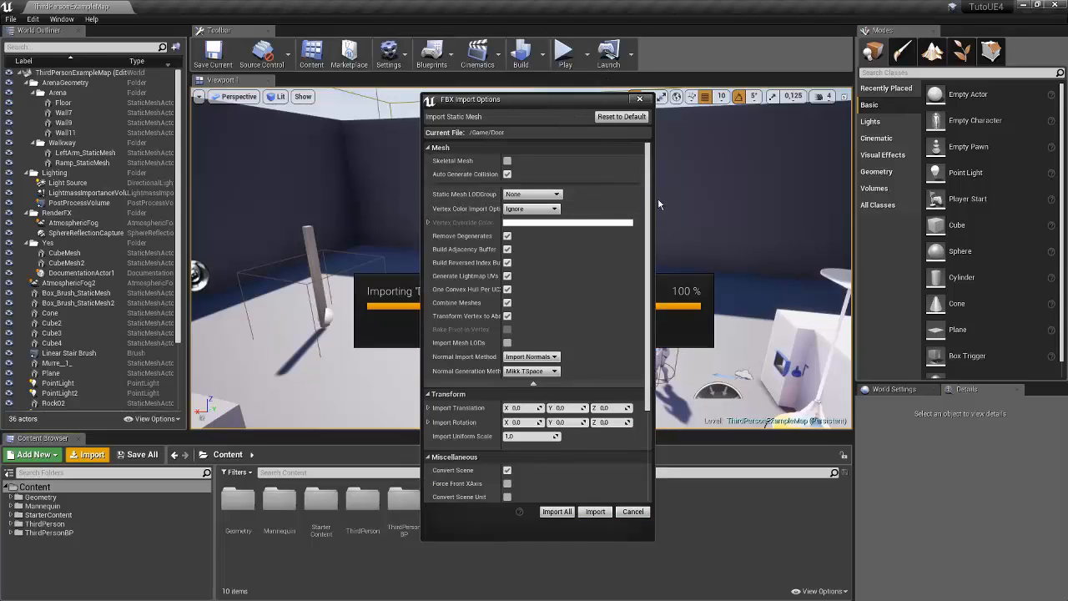
{"action": "left_click_drag", "start_coordinate": [650, 198], "coordinate": [676, 122]}
{"action": "left_click_drag", "start_coordinate": [541, 99], "coordinate": [519, 107]}
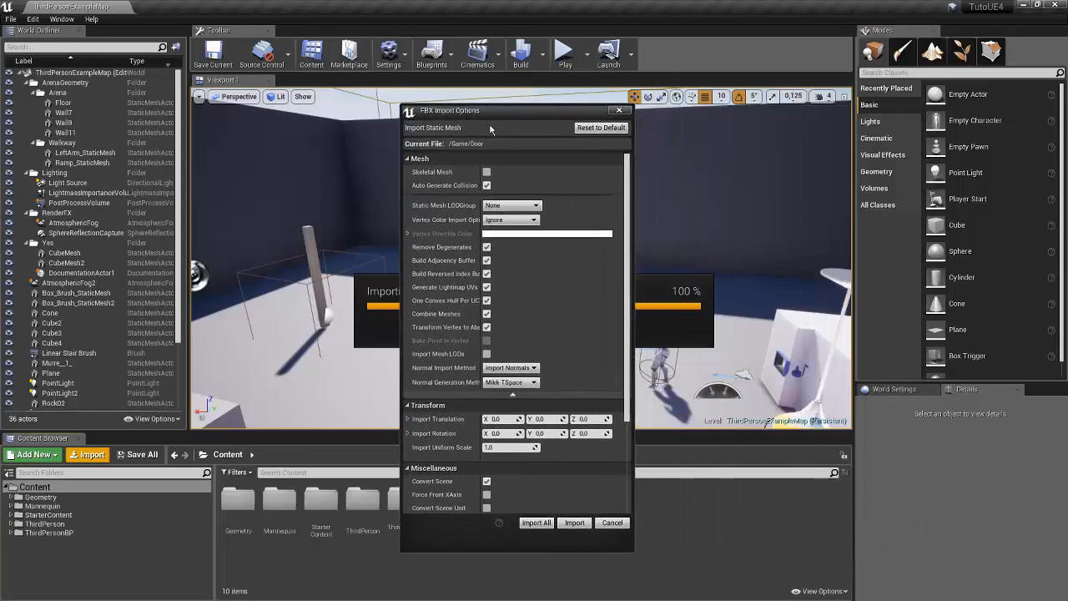
- Try toggling the Skeletal Mesh, Auto Generate Collision and Combine Meshes import options, restoring each to its default
{"action": "left_click", "coordinate": [408, 159]}
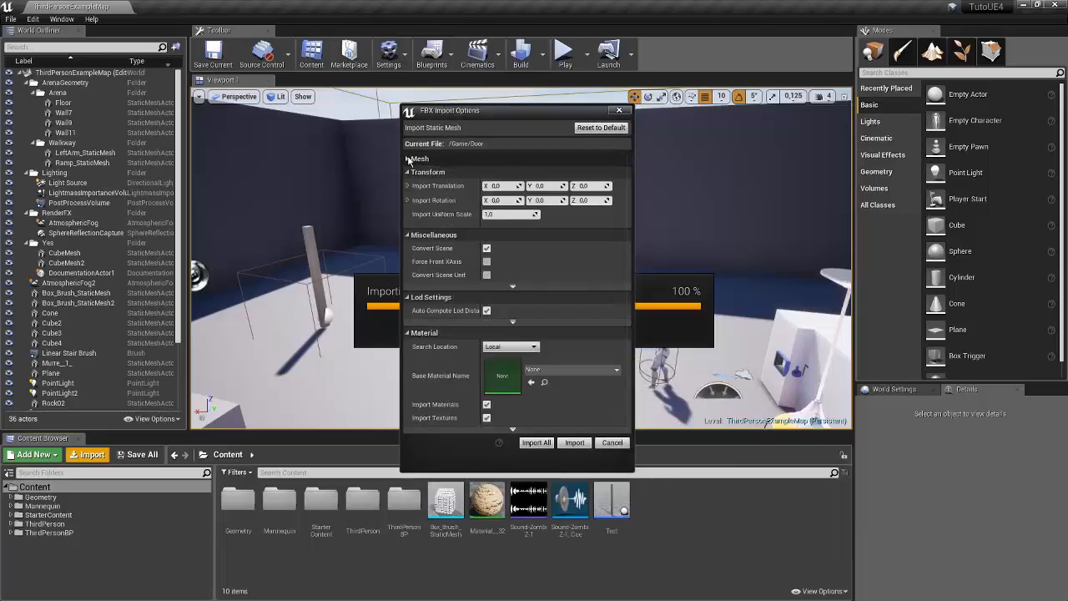
{"action": "left_click", "coordinate": [408, 159]}
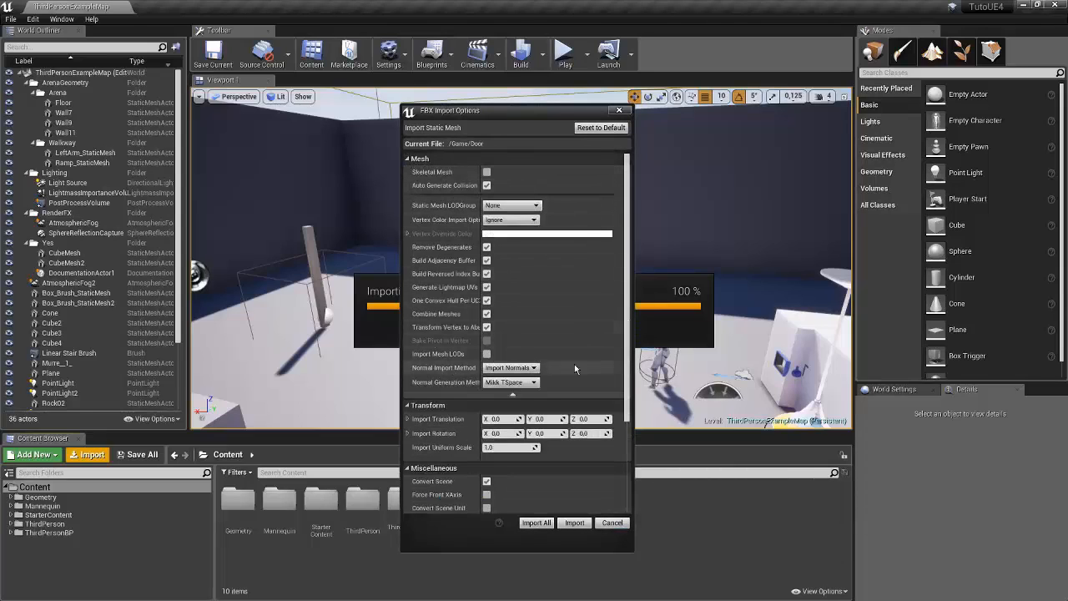
{"action": "left_click", "coordinate": [486, 172]}
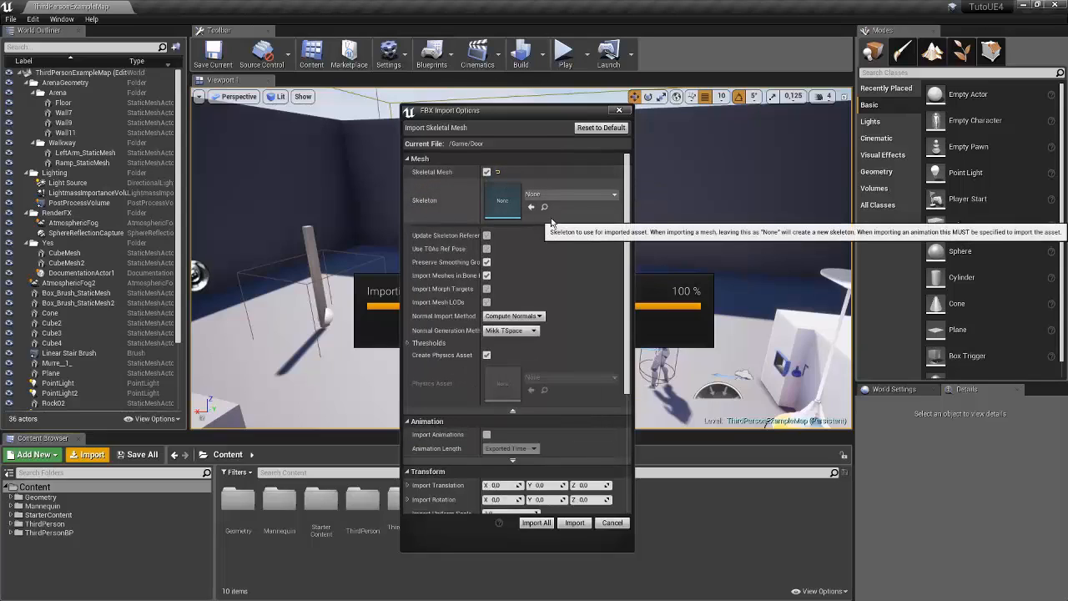
{"action": "left_click", "coordinate": [486, 171]}
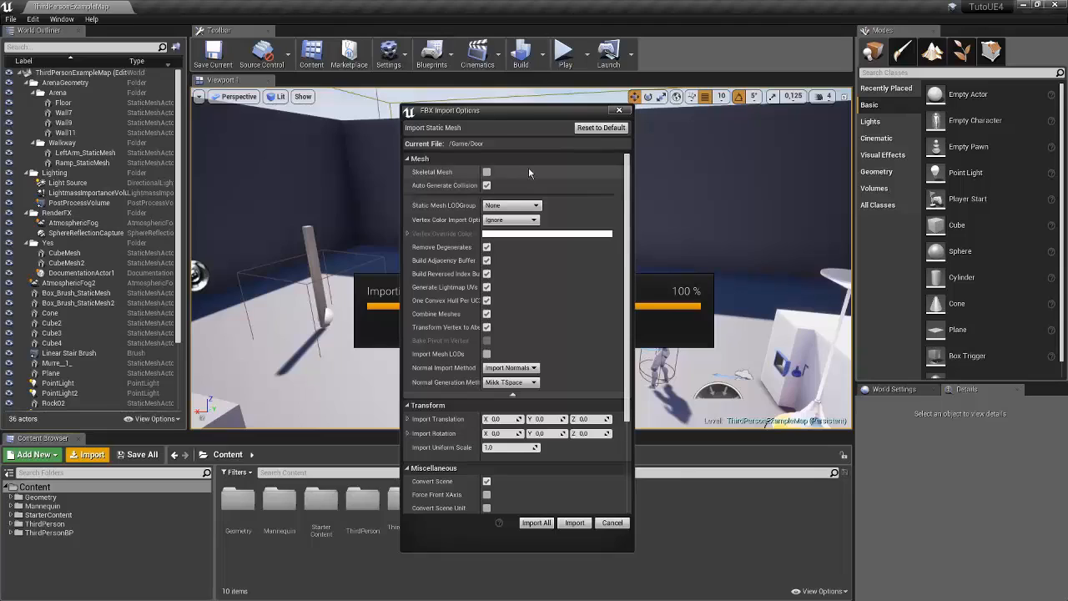
{"action": "left_click", "coordinate": [486, 184]}
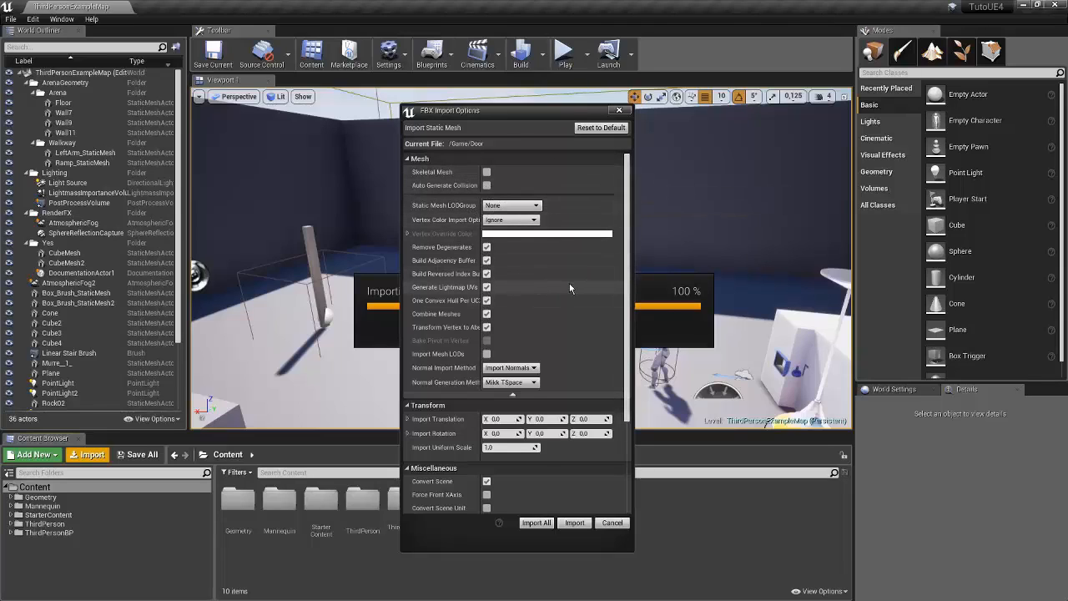
{"action": "left_click", "coordinate": [487, 185]}
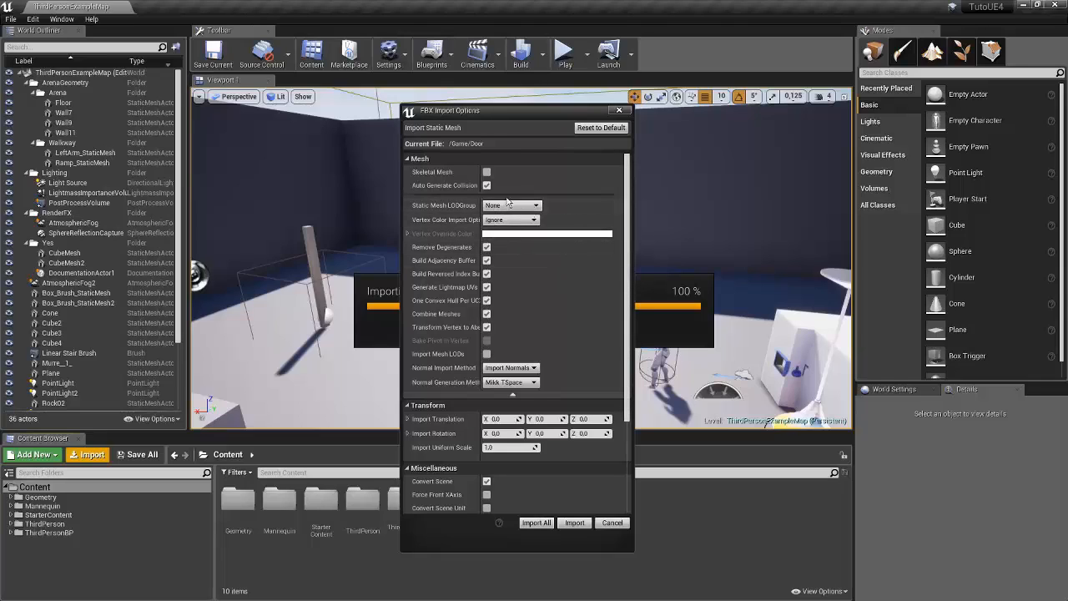
{"action": "left_click", "coordinate": [487, 314]}
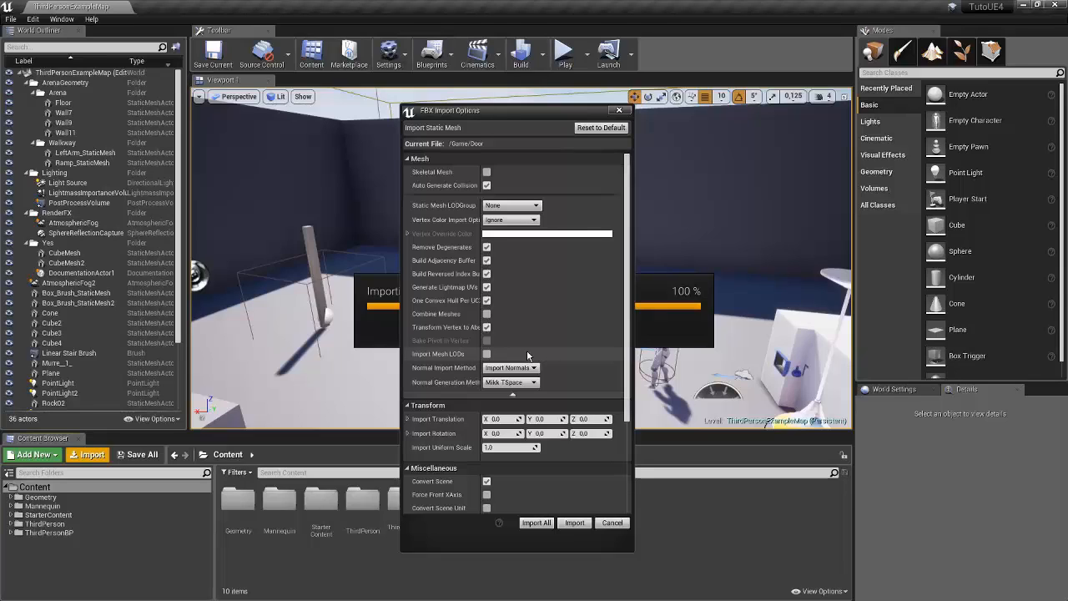
{"action": "left_click", "coordinate": [487, 314]}
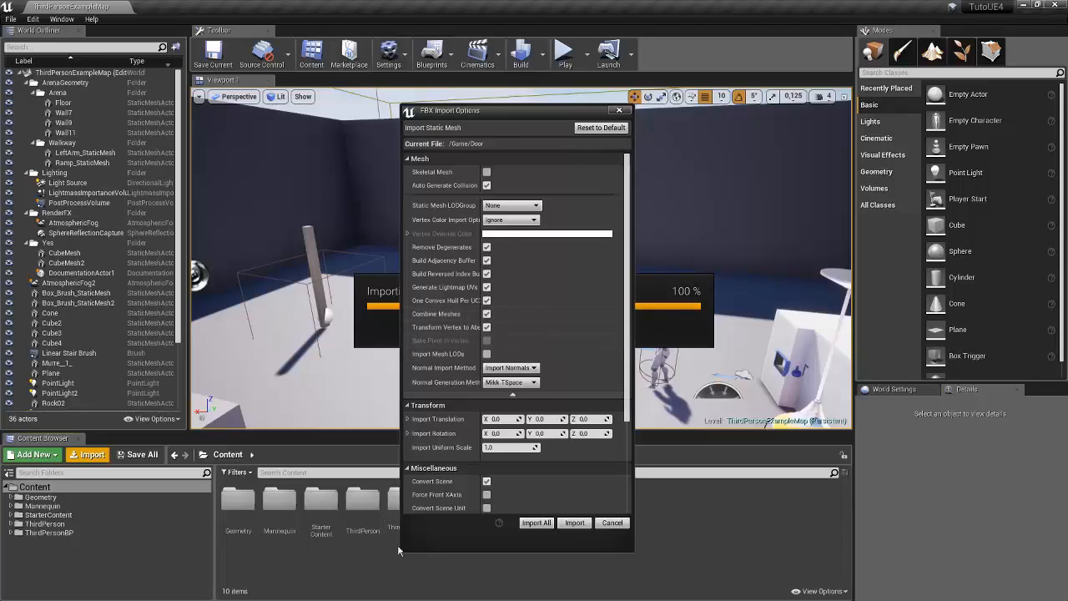
- Review the Mesh, Transform, Miscellaneous, Lod Settings and Material sections of the door's FBX import options
{"action": "left_click", "coordinate": [512, 396]}
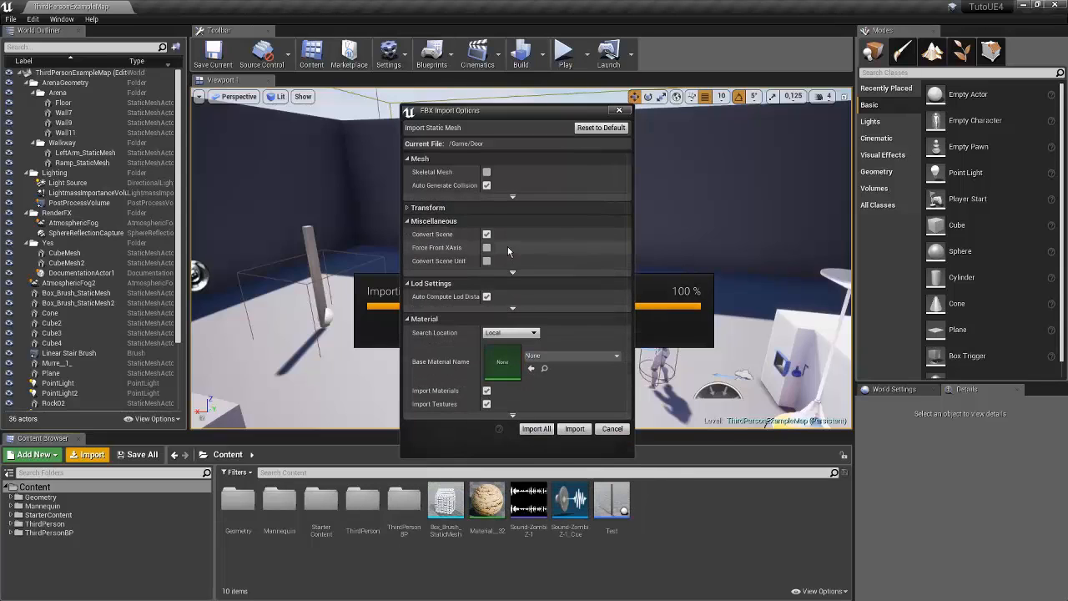
{"action": "left_click", "coordinate": [512, 197]}
{"action": "scroll", "coordinate": [505, 394], "scroll_direction": "down", "scroll_amount": 1}
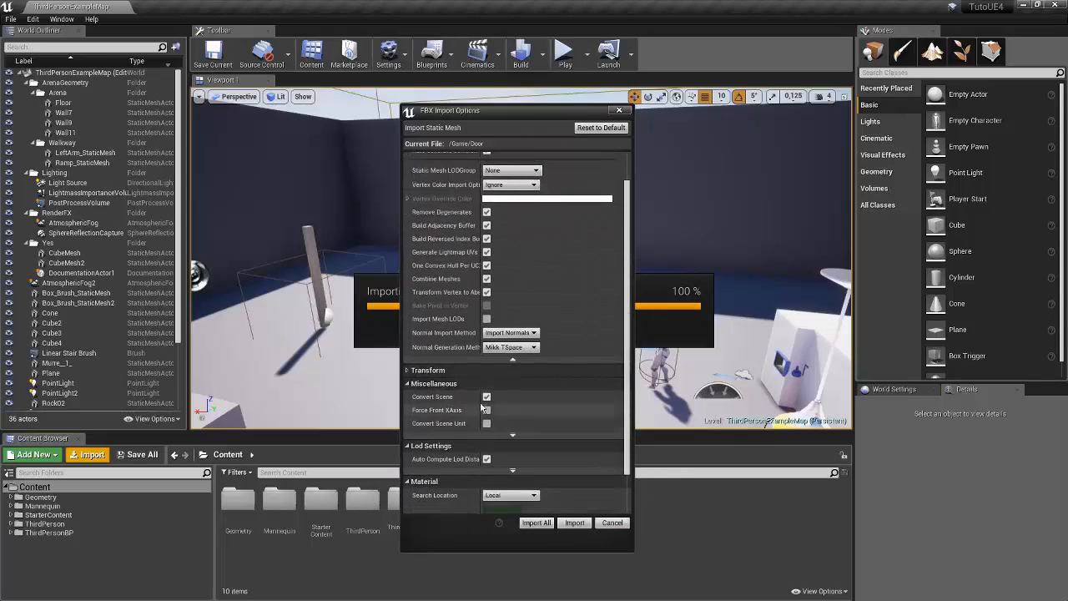
{"action": "left_click", "coordinate": [489, 373]}
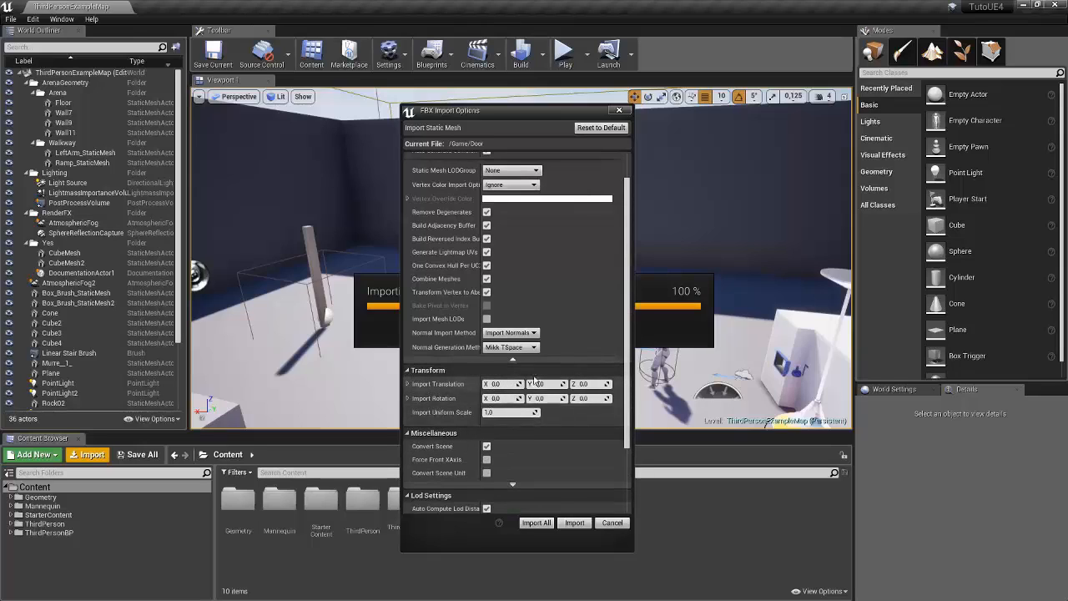
{"action": "left_click", "coordinate": [497, 398]}
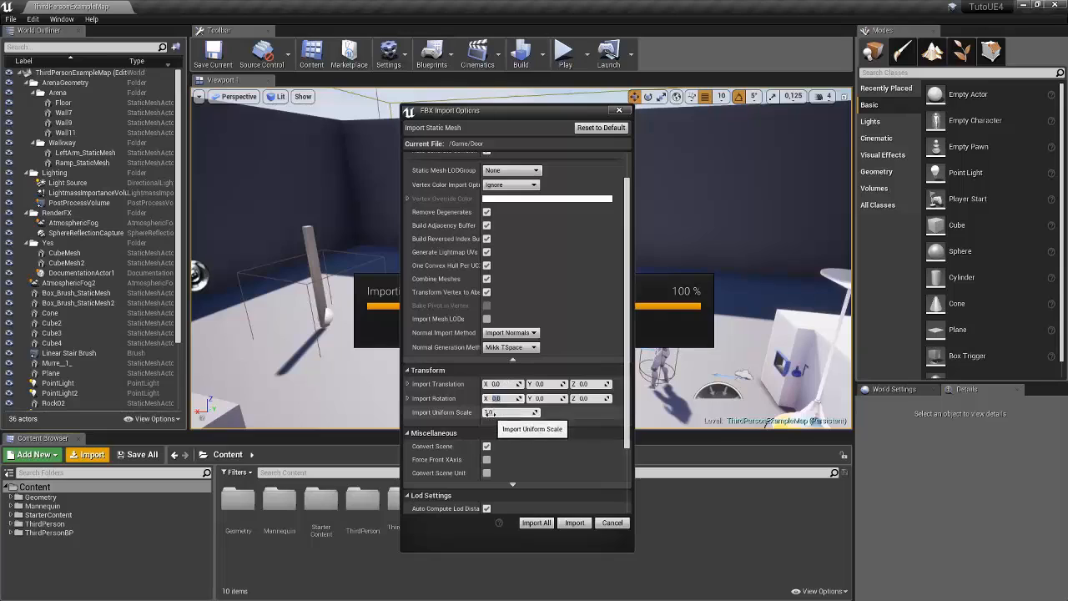
{"action": "scroll", "coordinate": [501, 425], "scroll_direction": "down", "scroll_amount": 4}
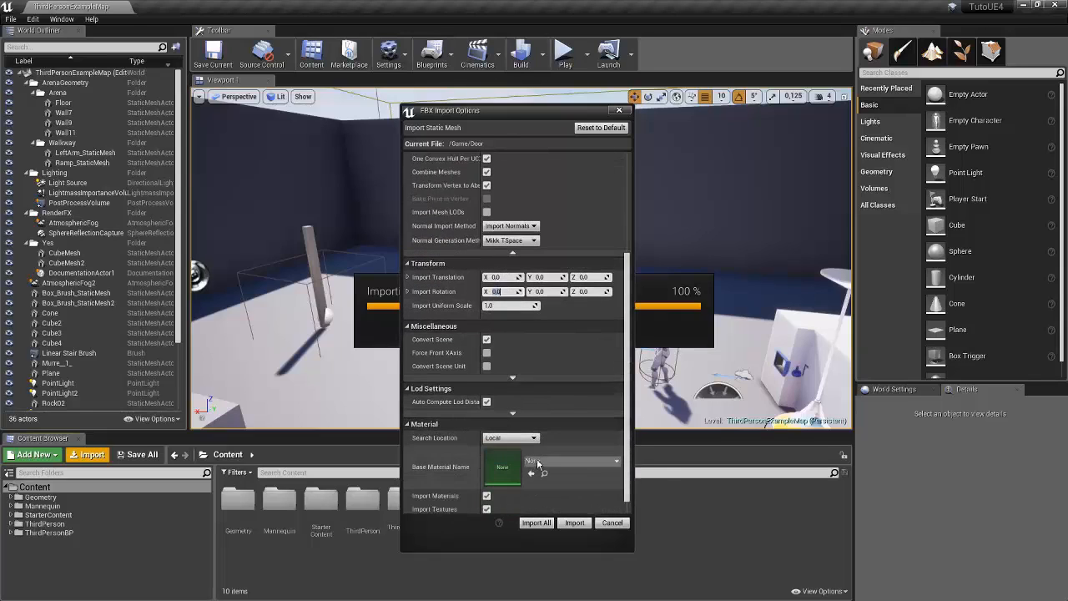
{"action": "scroll", "coordinate": [538, 463], "scroll_direction": "down", "scroll_amount": 1}
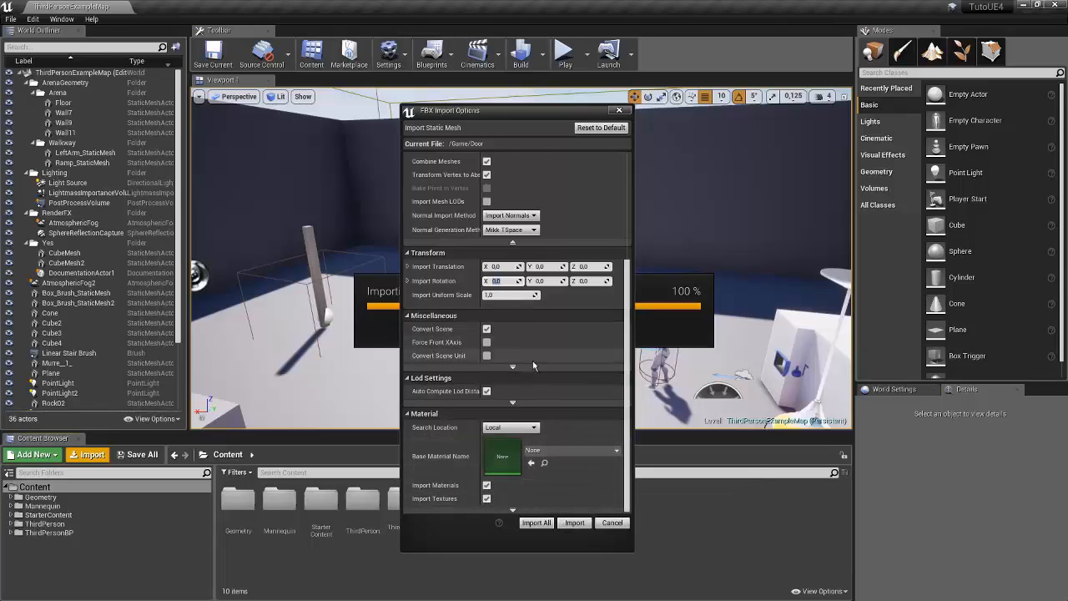
- Import the door using Import All with the default options and dismiss the message log
{"action": "scroll", "coordinate": [611, 359], "scroll_direction": "up", "scroll_amount": 5}
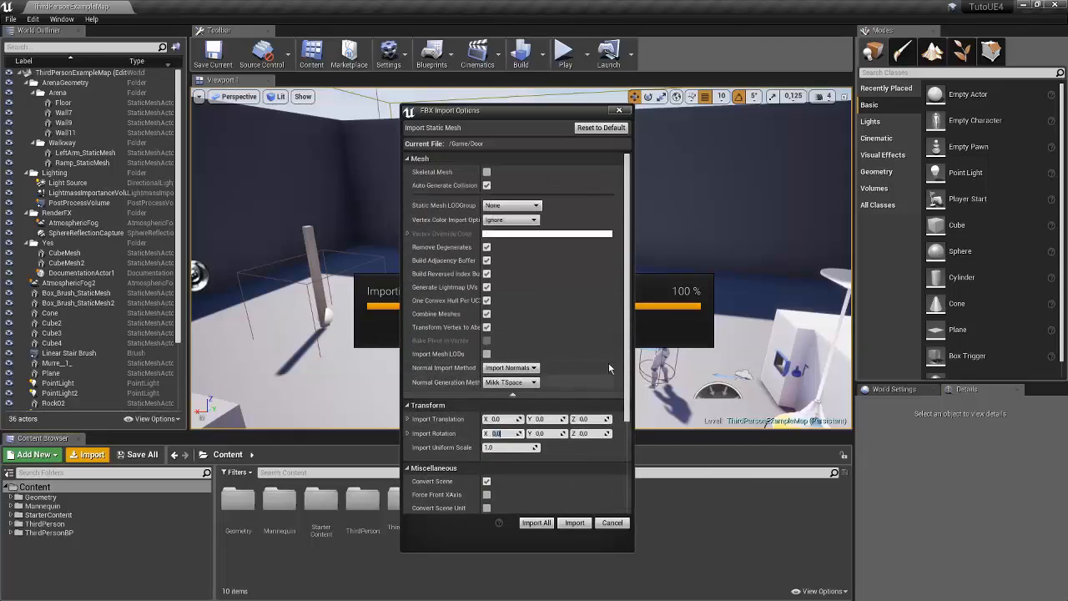
{"action": "left_click", "coordinate": [537, 522]}
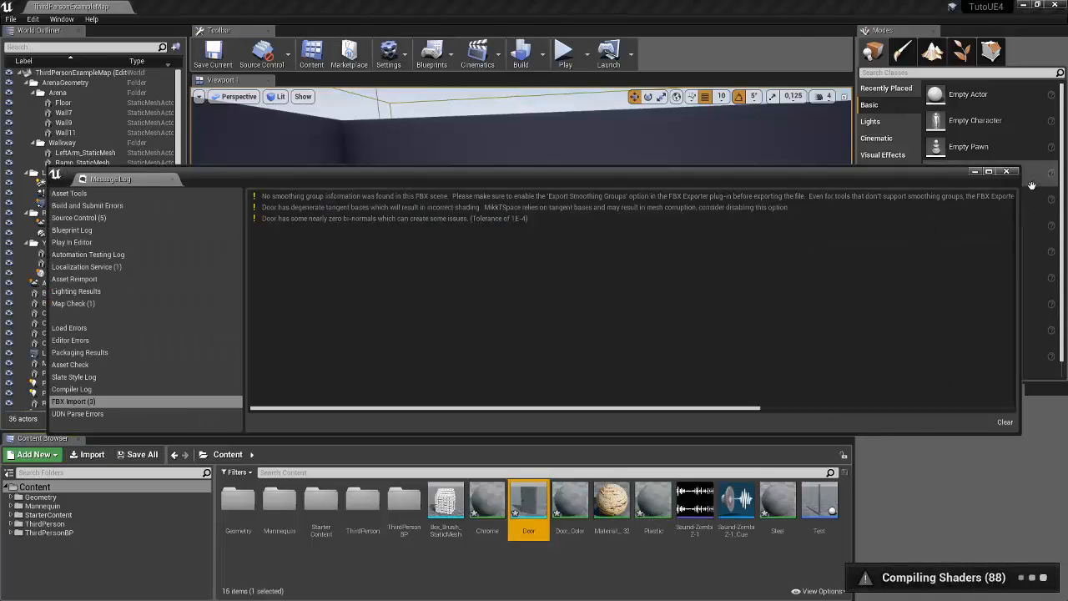
{"action": "left_click", "coordinate": [1006, 171]}
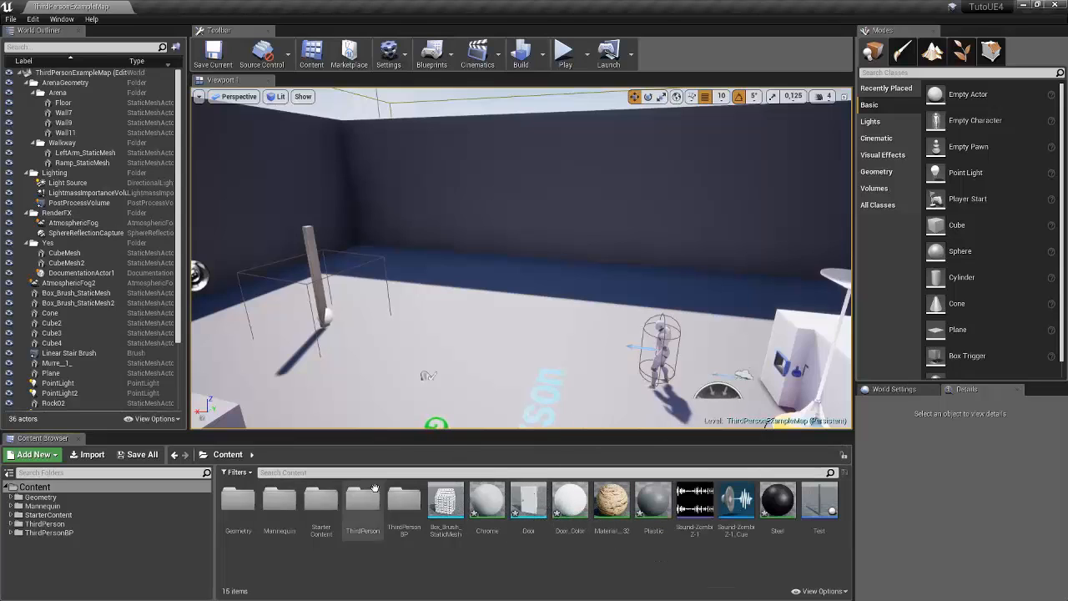
- Start another import and browse to the Characters > ZombiZ folder inside Game Development
{"action": "left_click", "coordinate": [88, 455]}
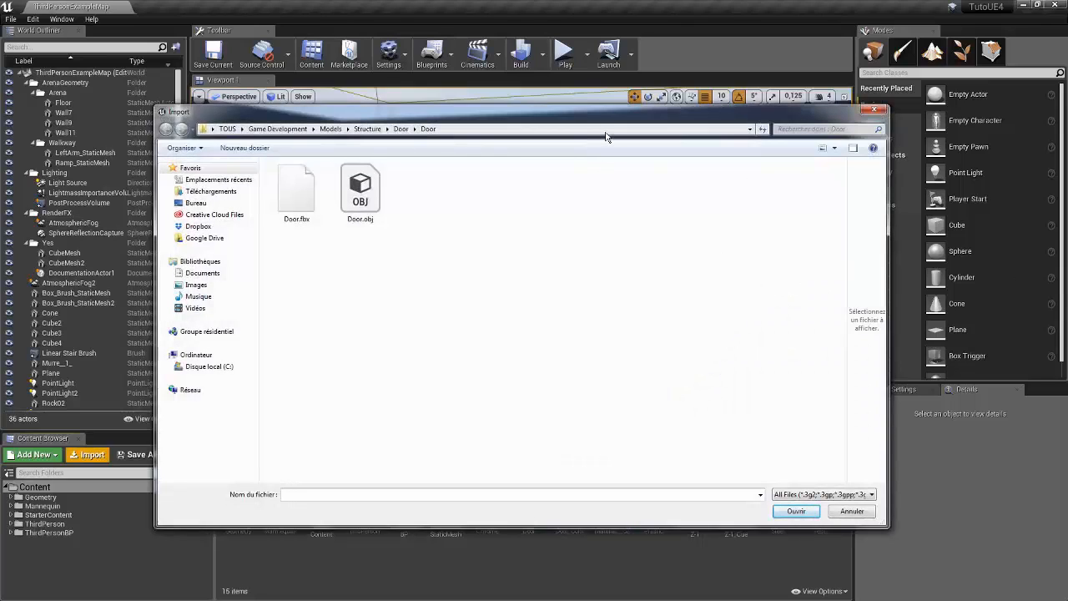
{"action": "left_click", "coordinate": [296, 139]}
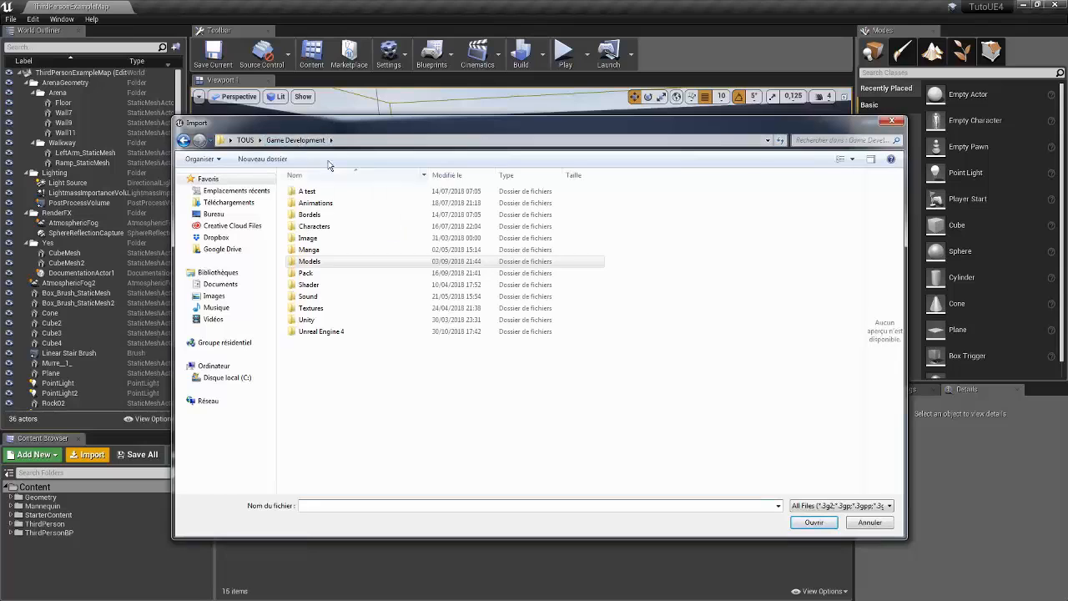
{"action": "double_click", "coordinate": [334, 231]}
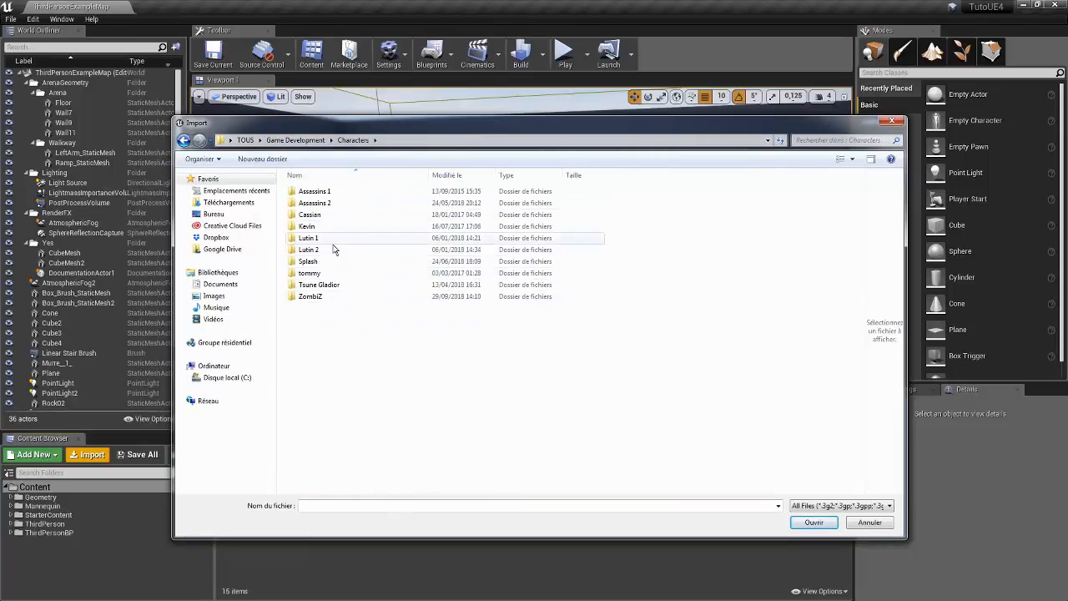
{"action": "double_click", "coordinate": [310, 296]}
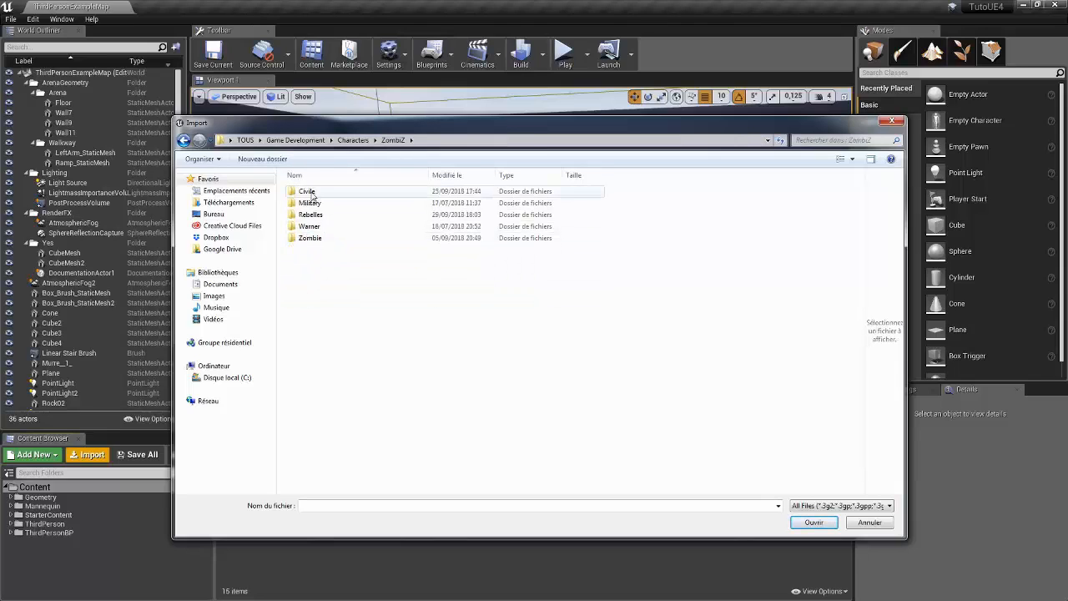
{"action": "left_click", "coordinate": [311, 203]}
{"action": "double_click", "coordinate": [311, 203]}
{"action": "left_click", "coordinate": [393, 139]}
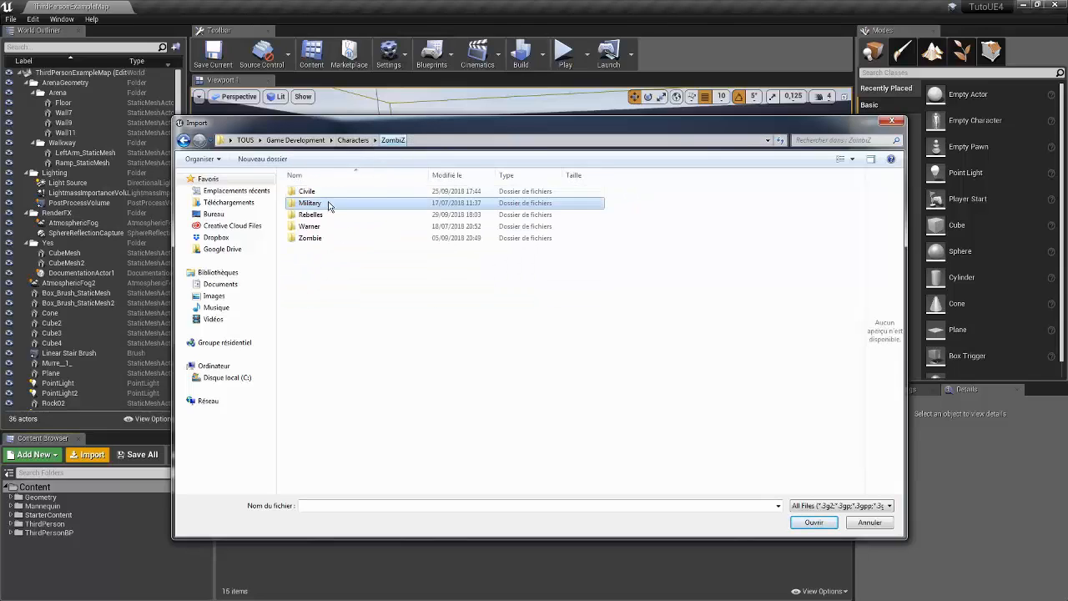
- Open the character folder Civile > Civile Marcheur > CM 1 in the import file chooser
{"action": "left_click", "coordinate": [326, 192]}
{"action": "double_click", "coordinate": [326, 192]}
{"action": "double_click", "coordinate": [335, 197]}
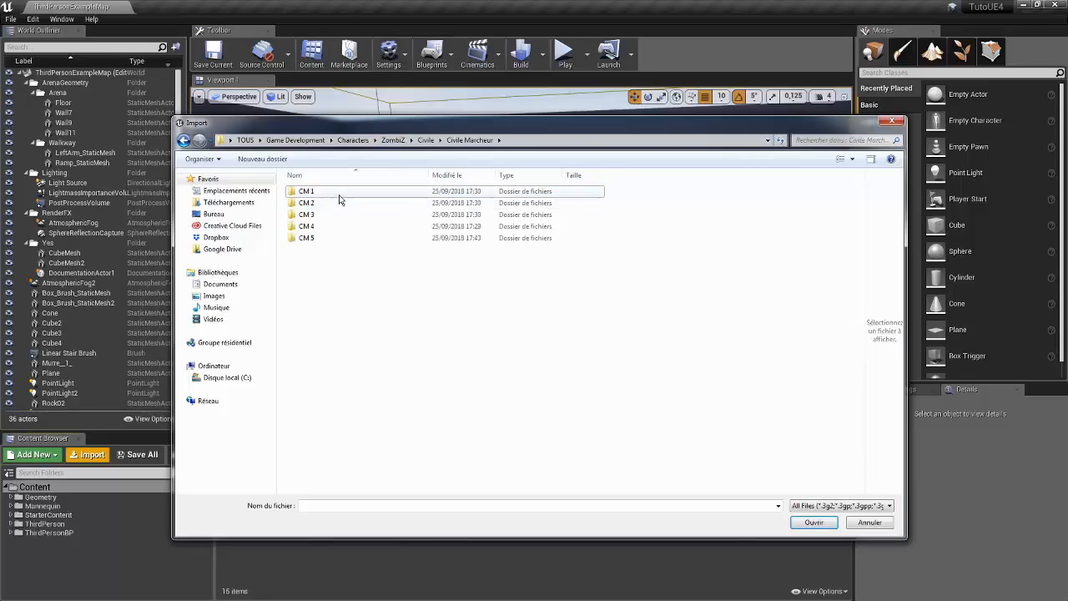
{"action": "double_click", "coordinate": [337, 198]}
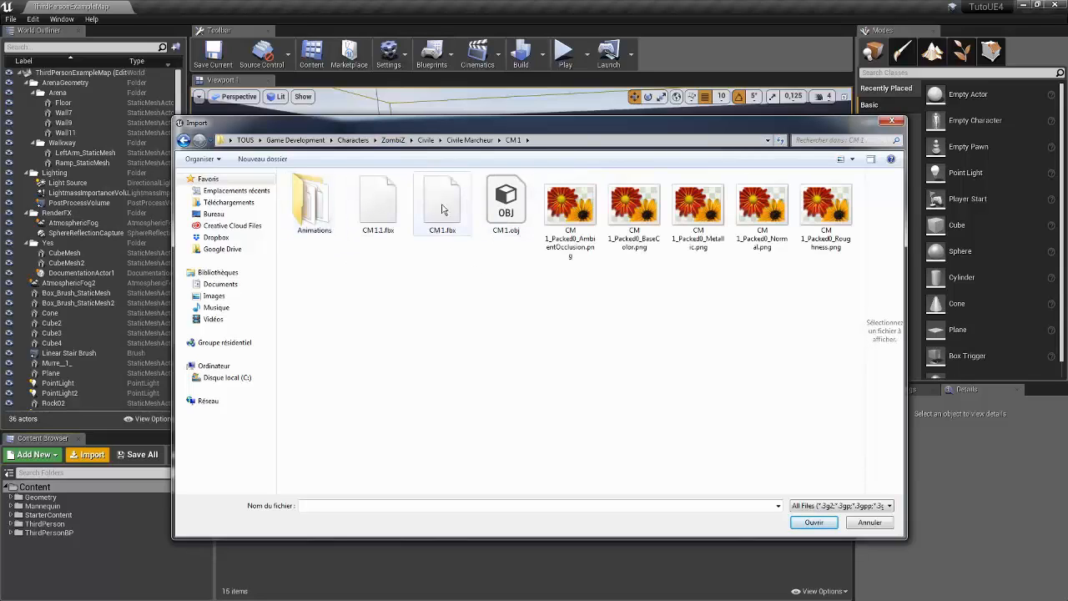
- Import CM 1.1.fbx as a skeletal mesh with Skeleton set to None, using Import All with the default options, and dismiss the message log
{"action": "double_click", "coordinate": [362, 212]}
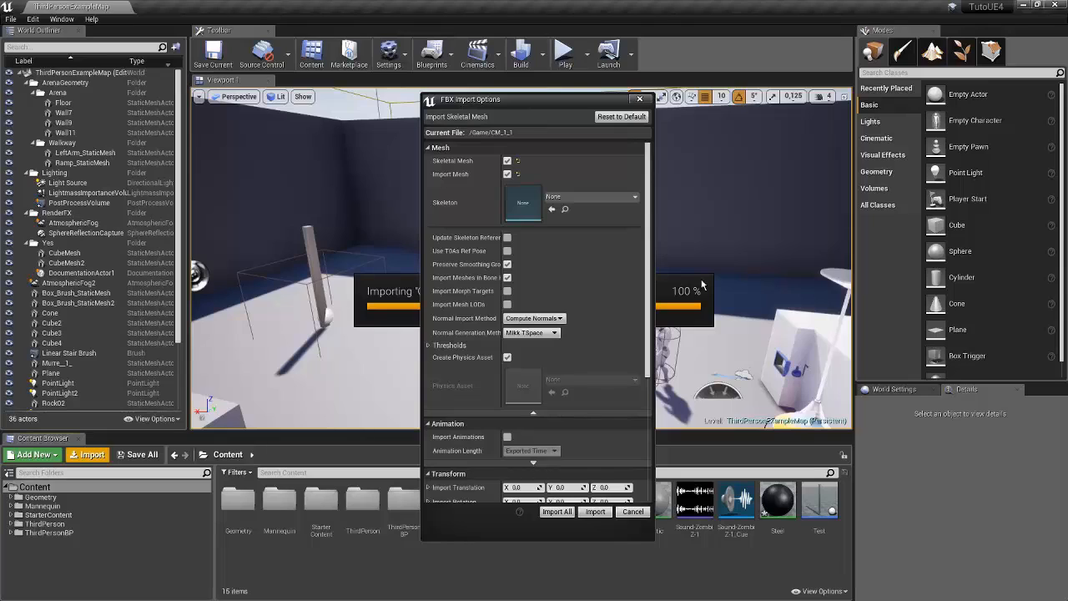
{"action": "left_click", "coordinate": [605, 197]}
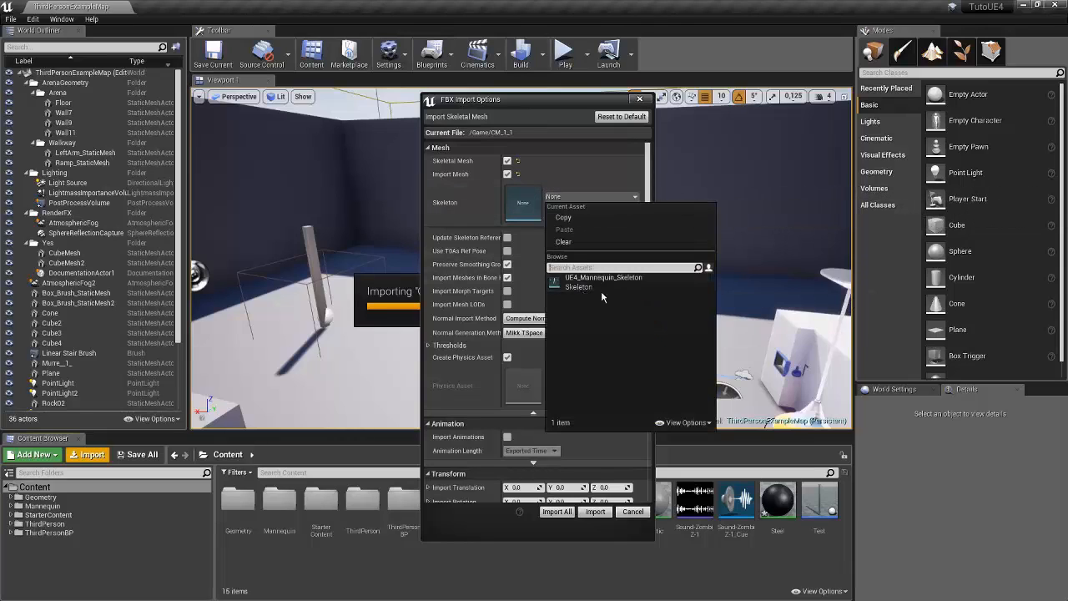
{"action": "left_click", "coordinate": [615, 193]}
{"action": "scroll", "coordinate": [618, 453], "scroll_direction": "down", "scroll_amount": 5}
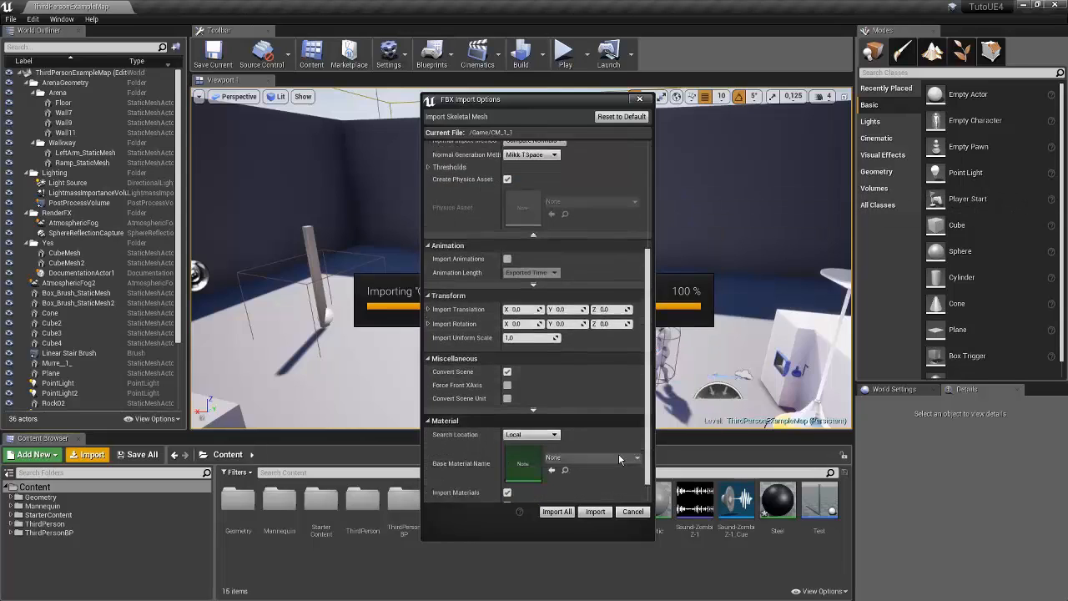
{"action": "left_click", "coordinate": [557, 511]}
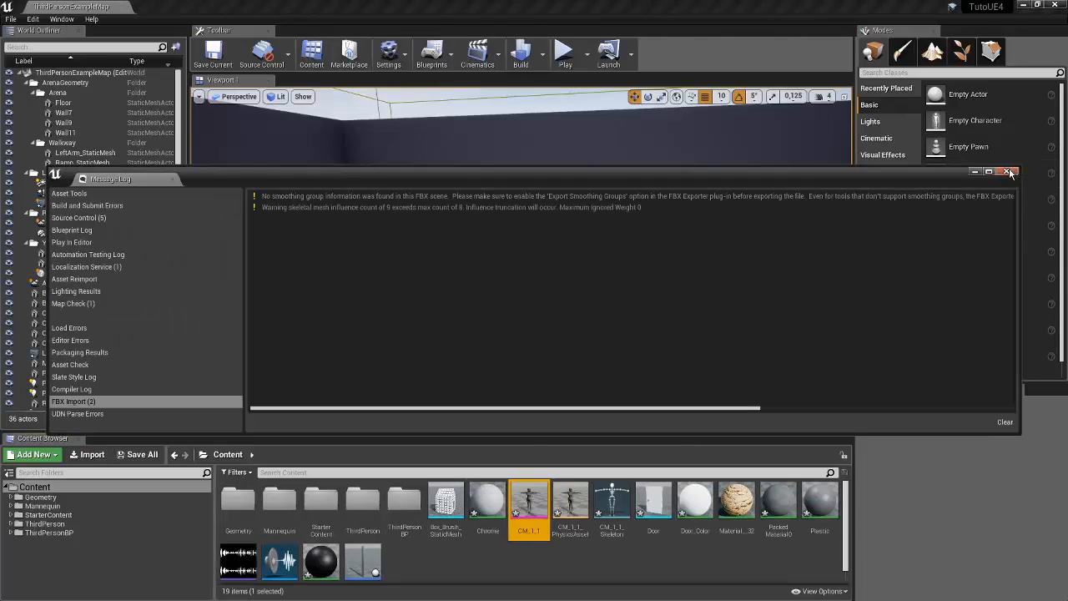
{"action": "left_click", "coordinate": [1009, 172]}
- Look over the imported character assets in the Content folder, selecting the CM_1_1 skeleton and then the CM_1_1 skeletal mesh
{"action": "scroll", "coordinate": [640, 571], "scroll_direction": "down", "scroll_amount": 1}
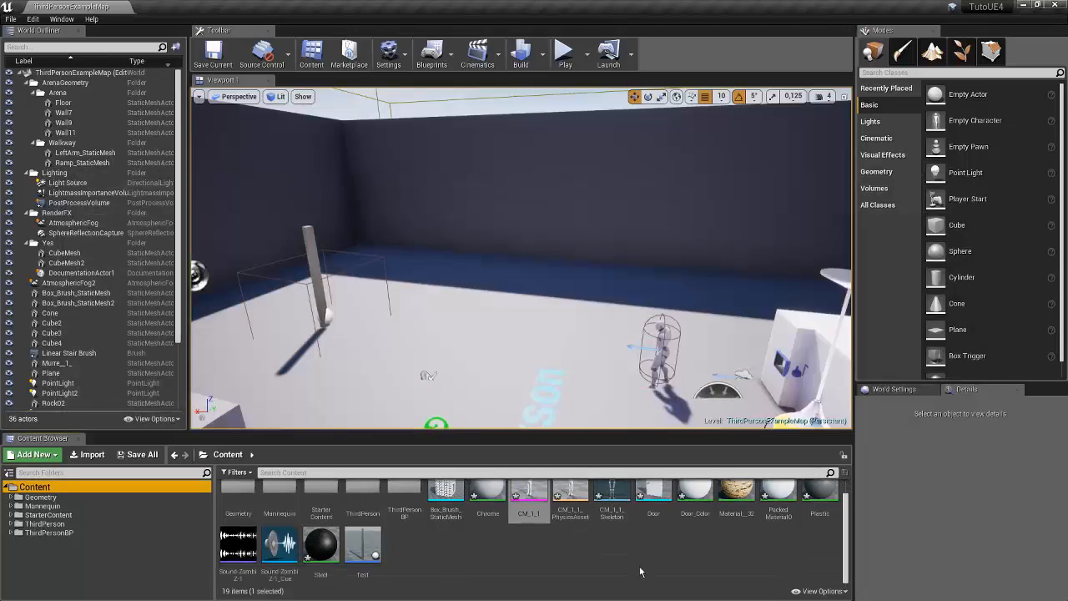
{"action": "scroll", "coordinate": [613, 514], "scroll_direction": "up", "scroll_amount": 1}
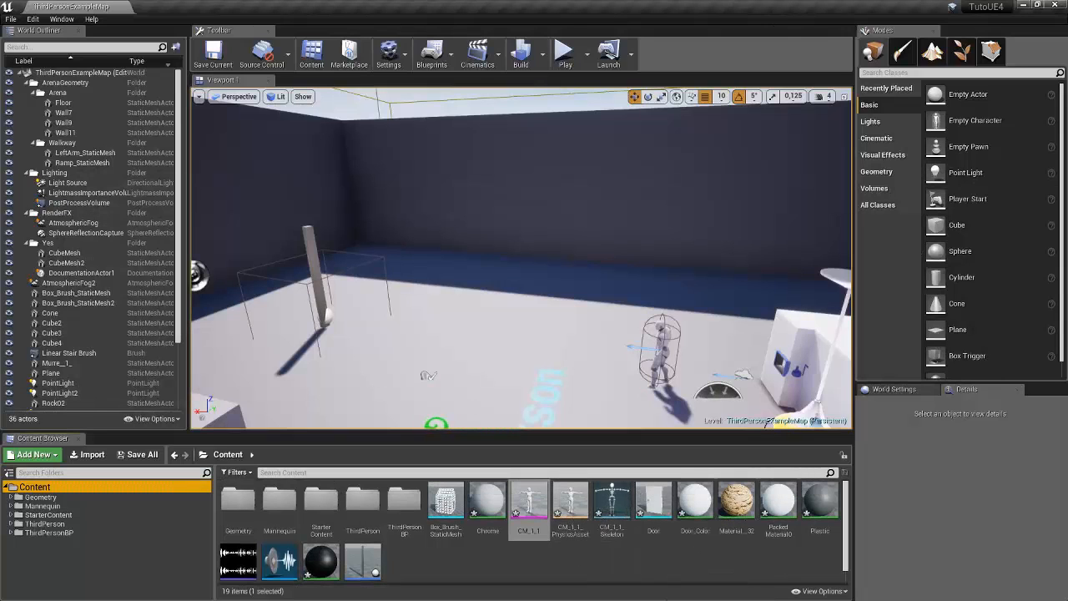
{"action": "left_click", "coordinate": [611, 505]}
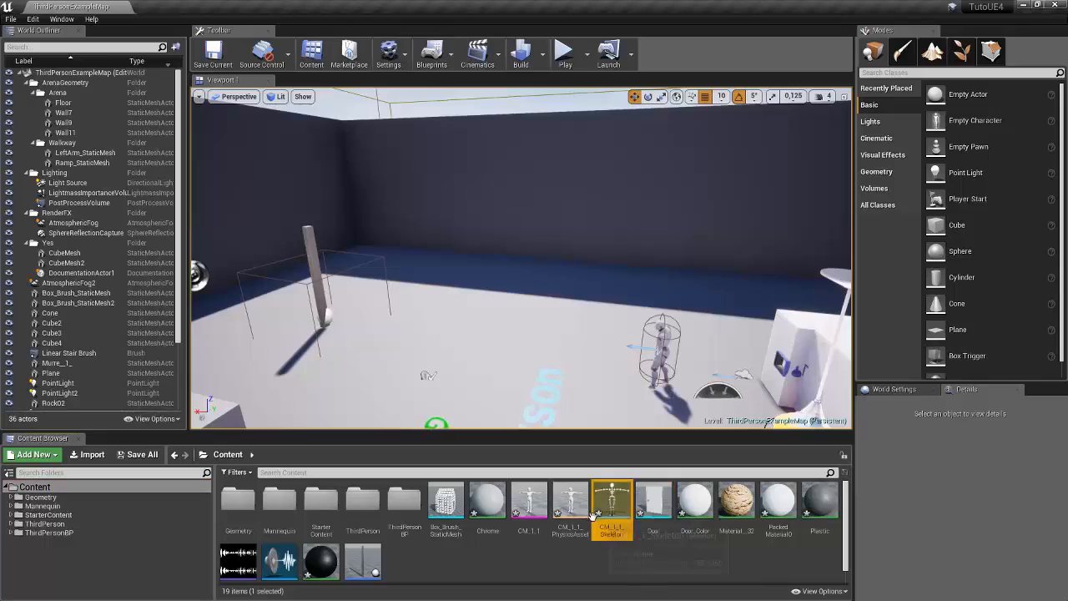
{"action": "left_click", "coordinate": [525, 514]}
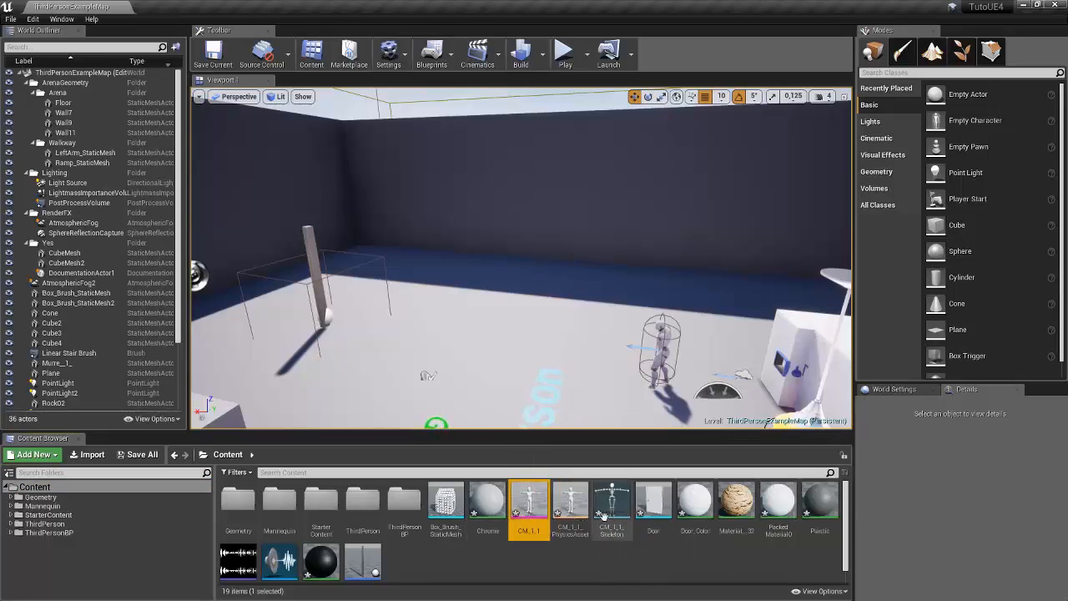